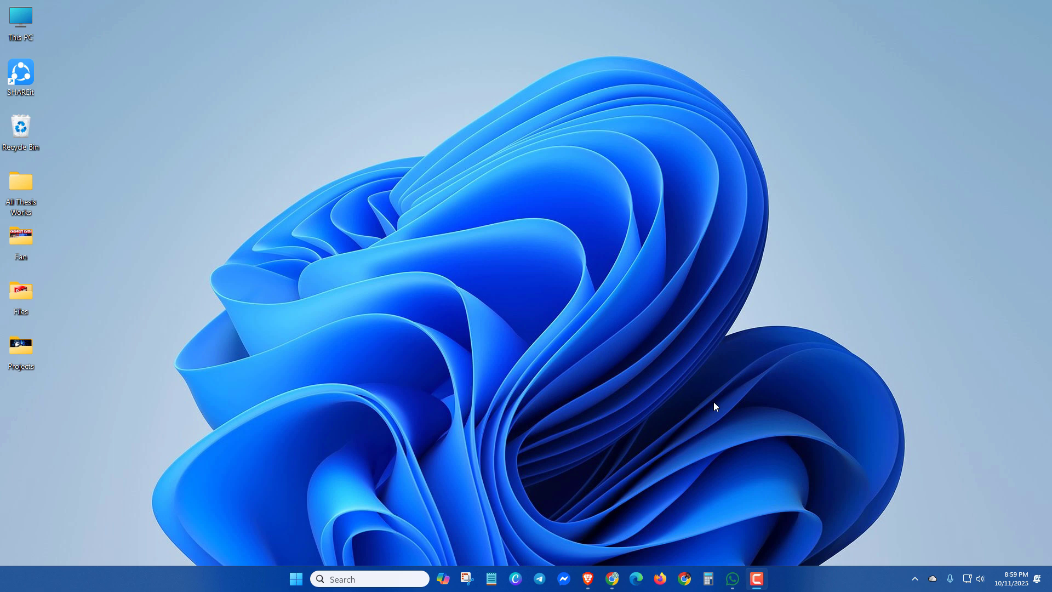
# Launch Device Manager from search, centre it, and expand Audio inputs and outputs to reach Headphones.
pyautogui.click(572, 374)
pyautogui.click(351, 576)
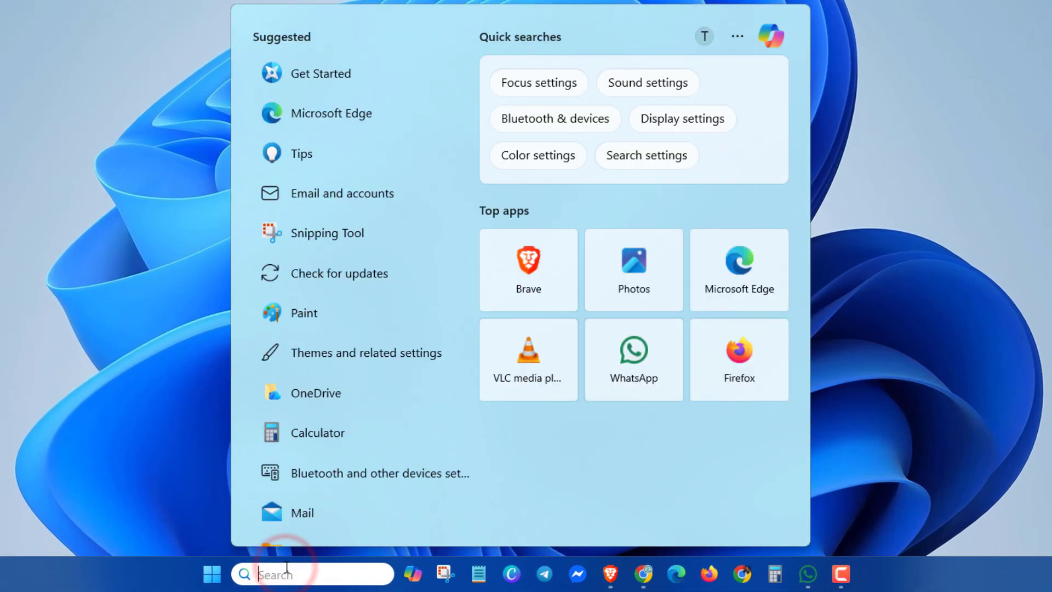
pyautogui.write('device manager')
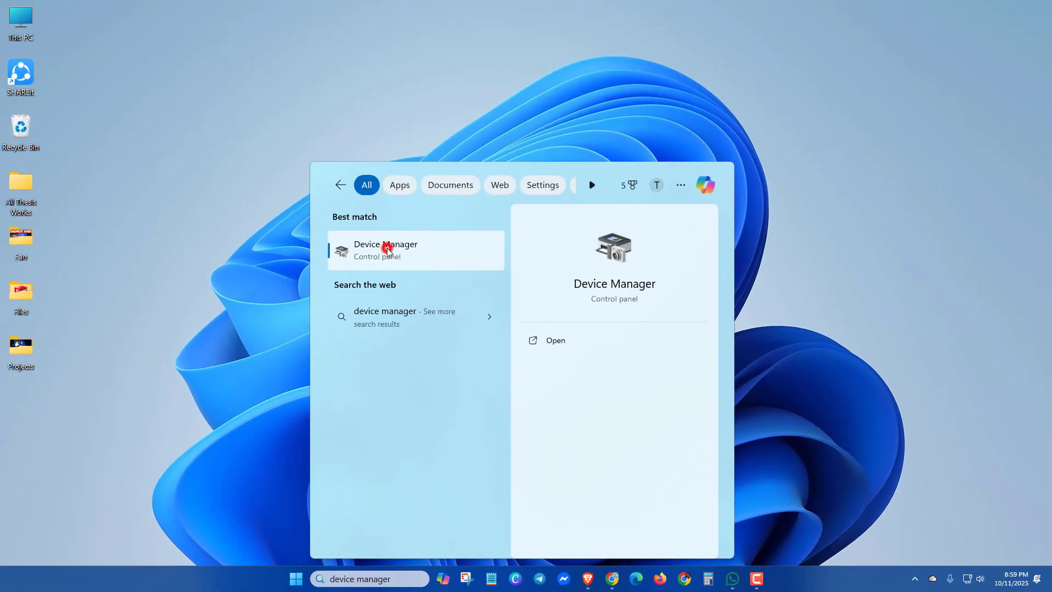
pyautogui.click(335, 118)
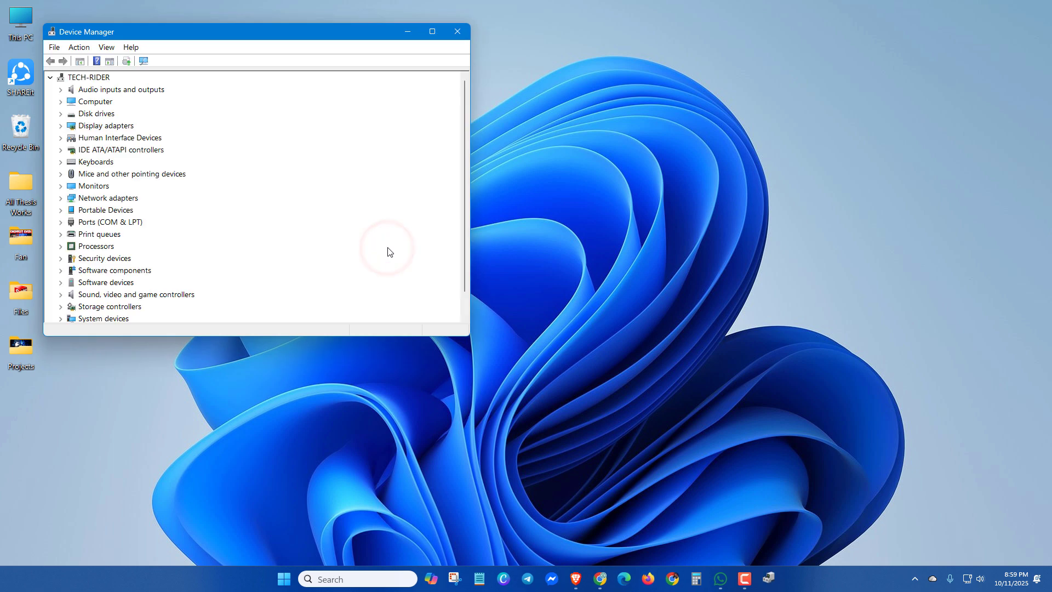
pyautogui.moveTo(274, 33); pyautogui.dragTo(505, 122)
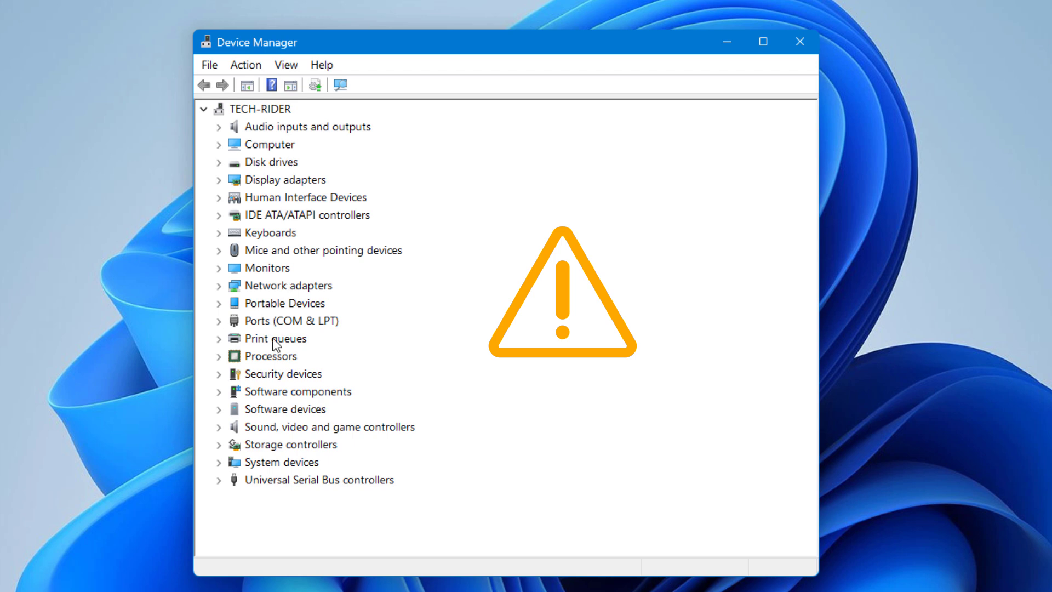
pyautogui.click(219, 127)
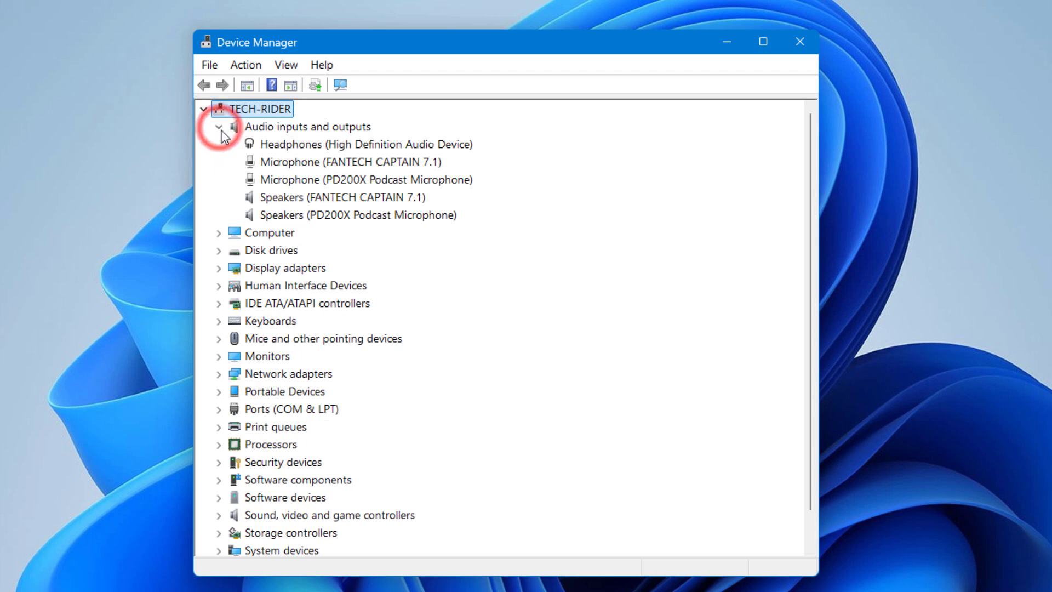
pyautogui.rightClick(304, 144)
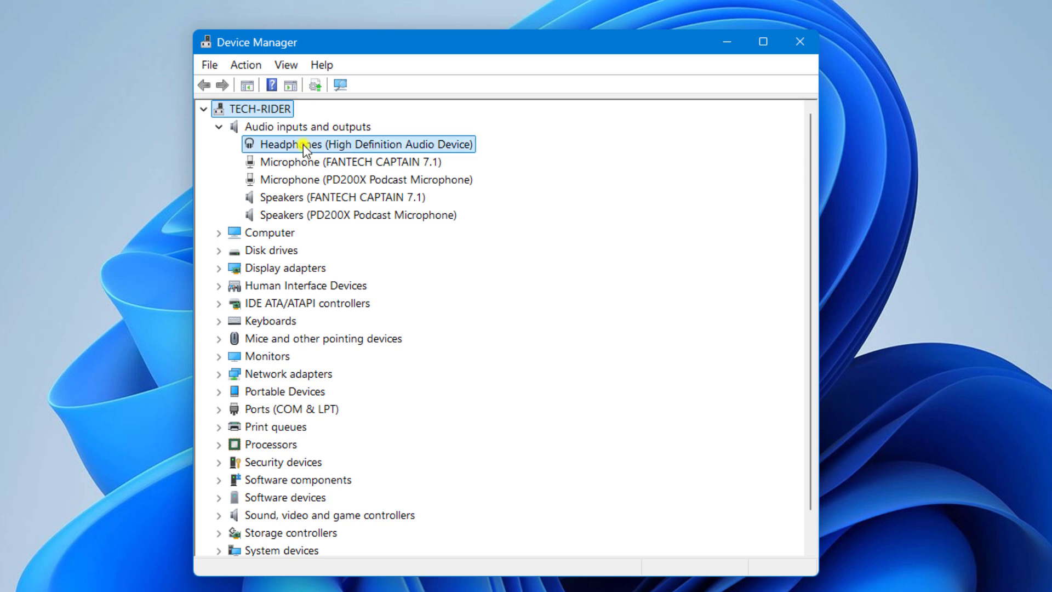
# Search automatically for a Headphones driver update and close the wizard once it reports the best driver.
pyautogui.click(364, 158)
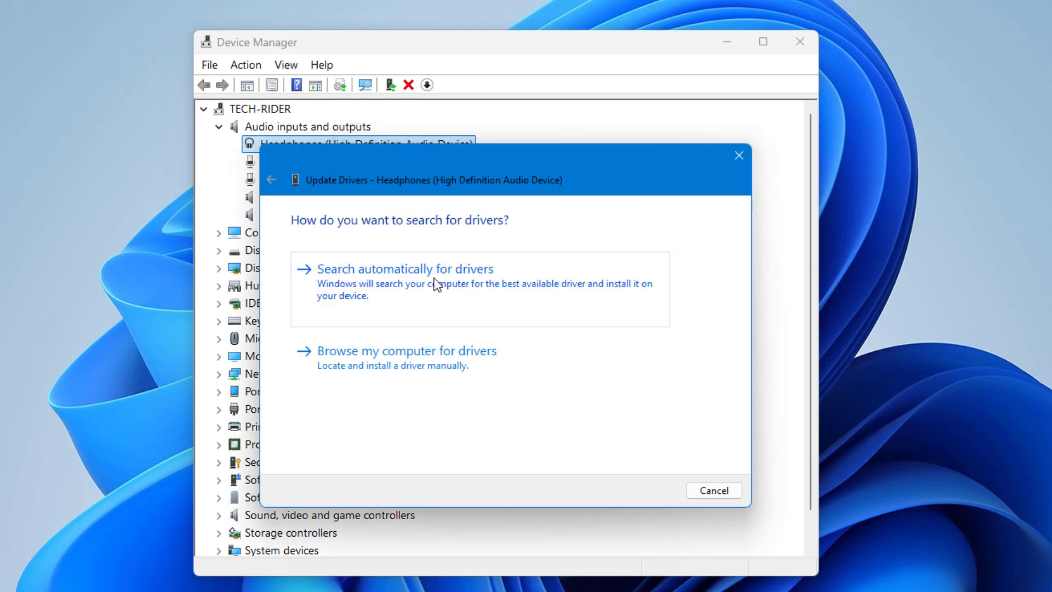
pyautogui.click(407, 284)
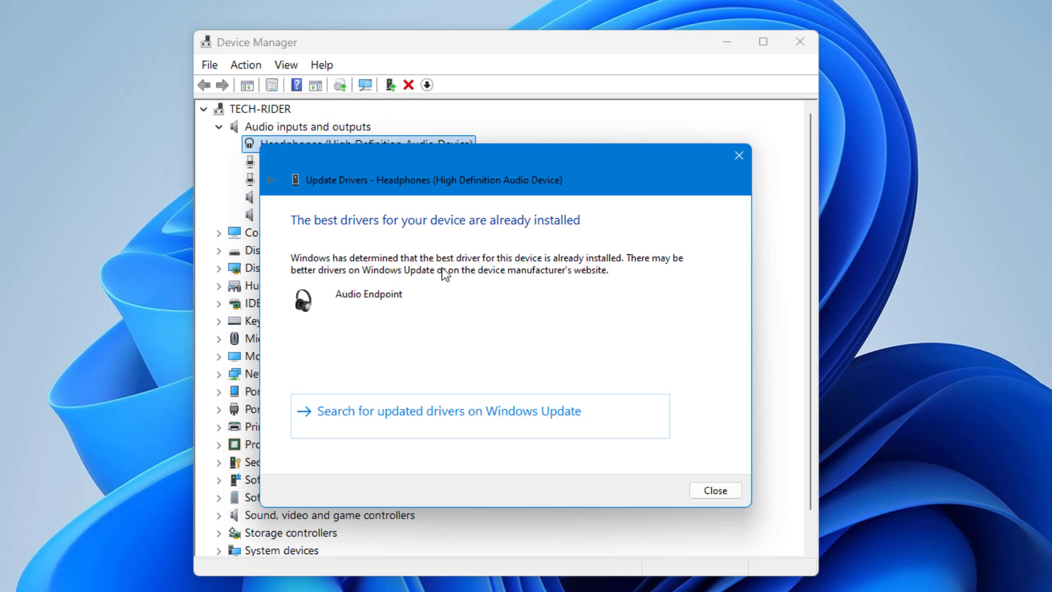
pyautogui.click(740, 155)
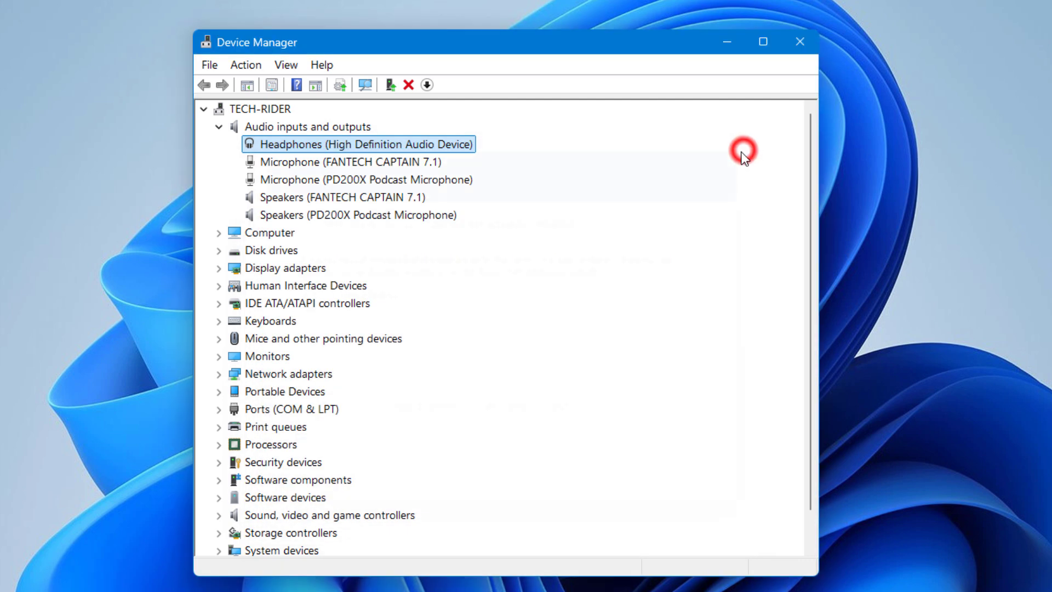
# Dismiss the Headphones context menu without choosing an action and exit Device Manager.
pyautogui.rightClick(313, 145)
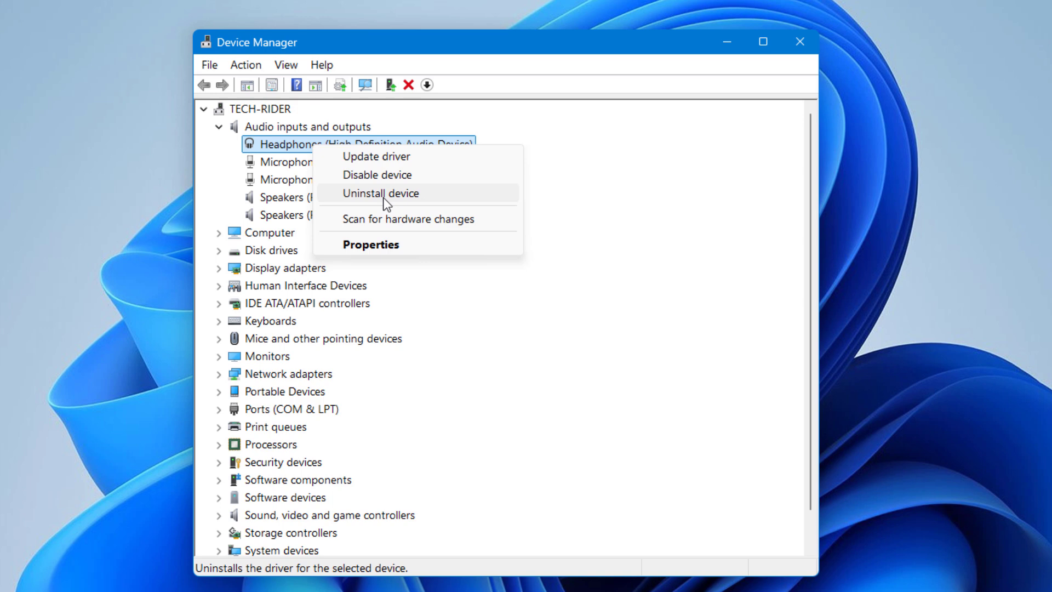
pyautogui.click(383, 197)
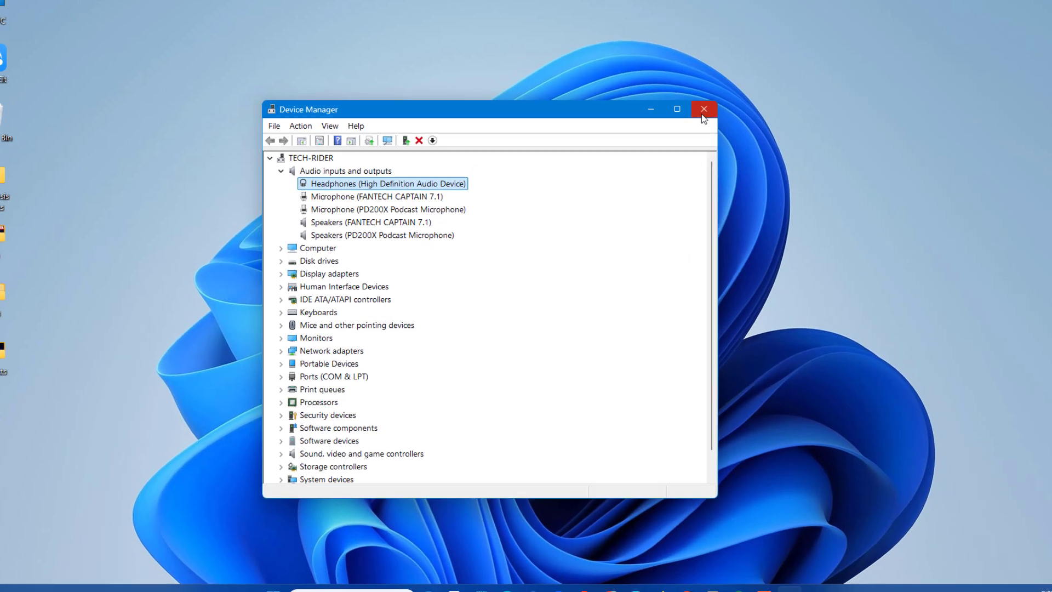
pyautogui.click(800, 42)
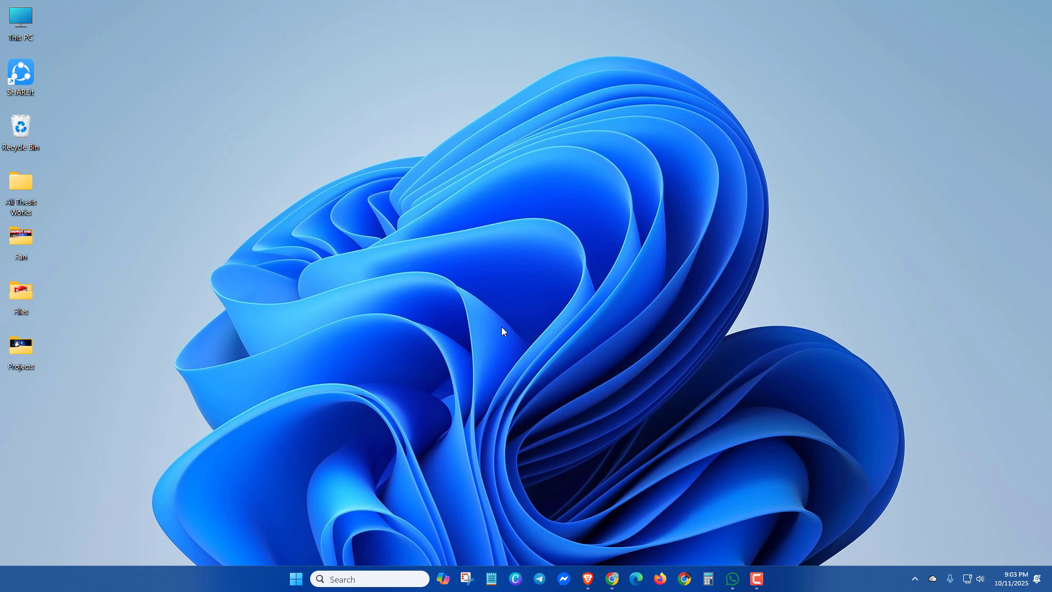
# Run 'msdt.exe -id DeviceDiagnostic' from the Run dialog to launch the Hardware and Devices troubleshooter.
pyautogui.press('super+r')
pyautogui.click(74, 491)
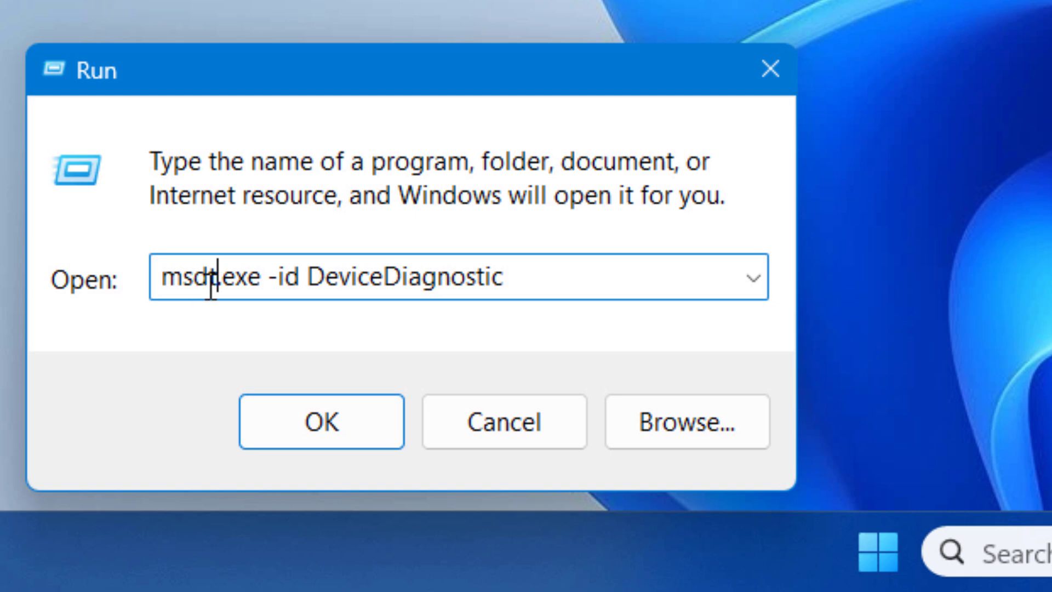
pyautogui.click(260, 284)
pyautogui.click(305, 288)
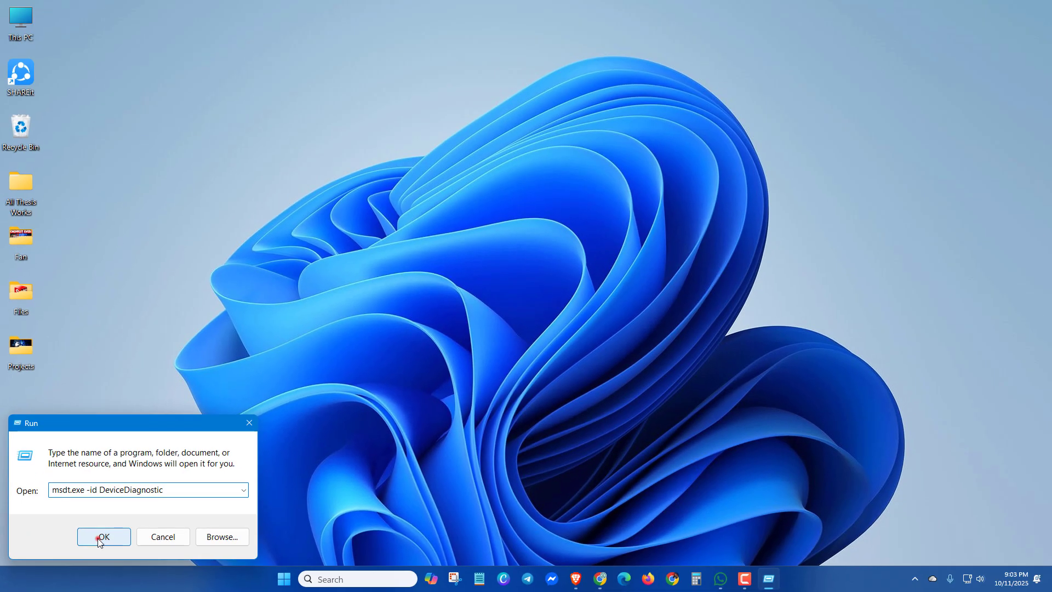
pyautogui.click(279, 433)
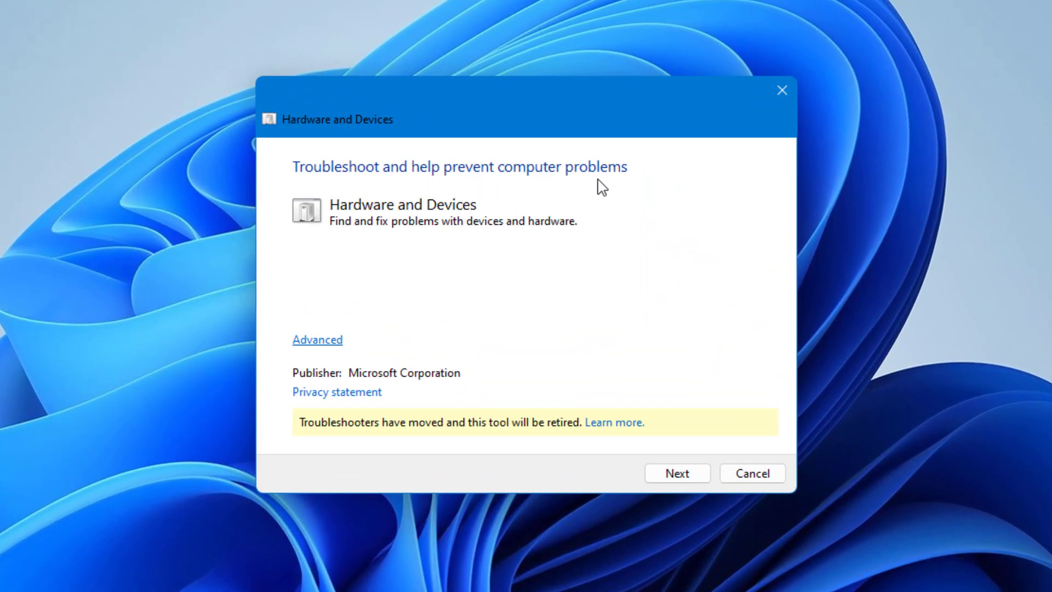
# Keep Apply repairs automatically enabled under Advanced, run problem detection, then close the troubleshooter.
pyautogui.click(319, 342)
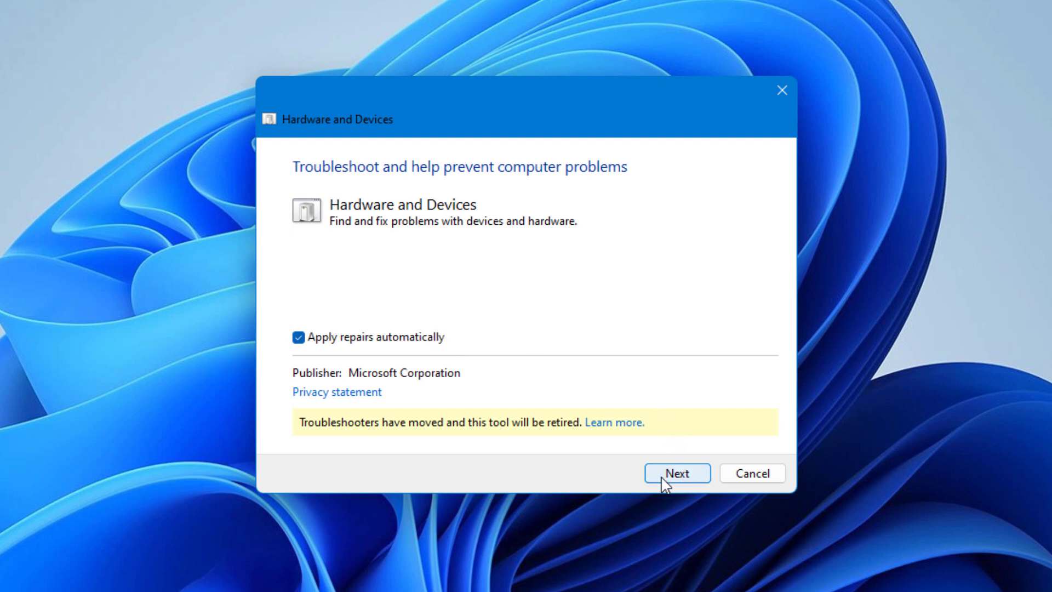
pyautogui.click(677, 474)
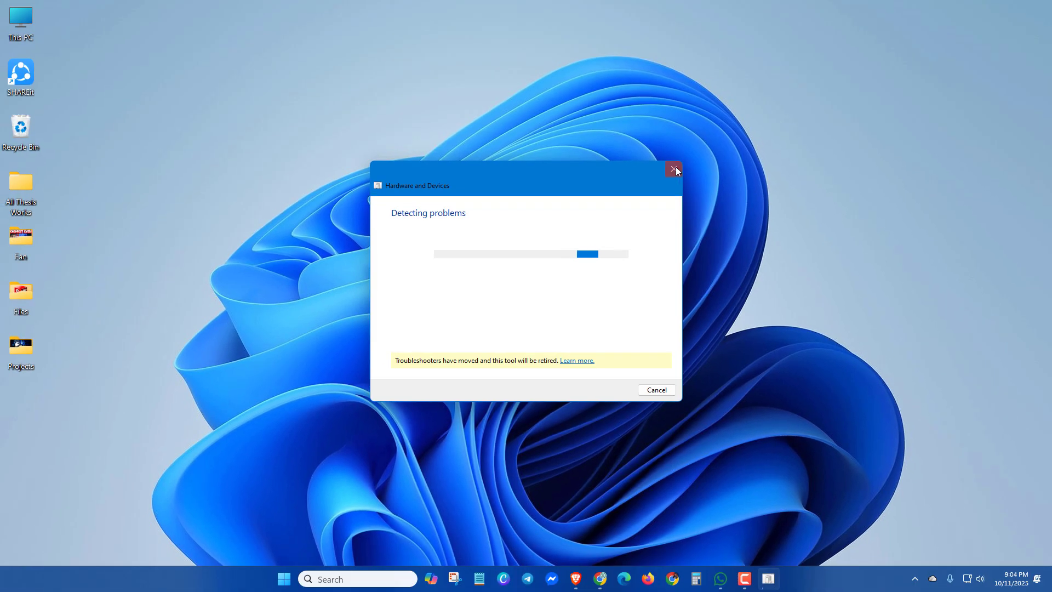
pyautogui.click(779, 93)
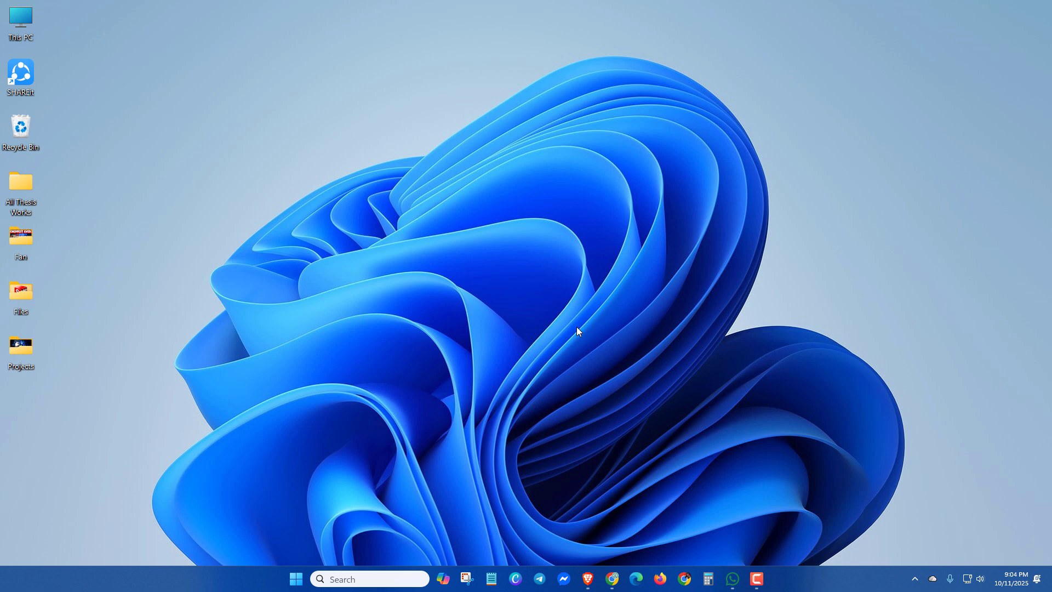
# Open Device Manager from Windows search and centre its window.
pyautogui.click(353, 579)
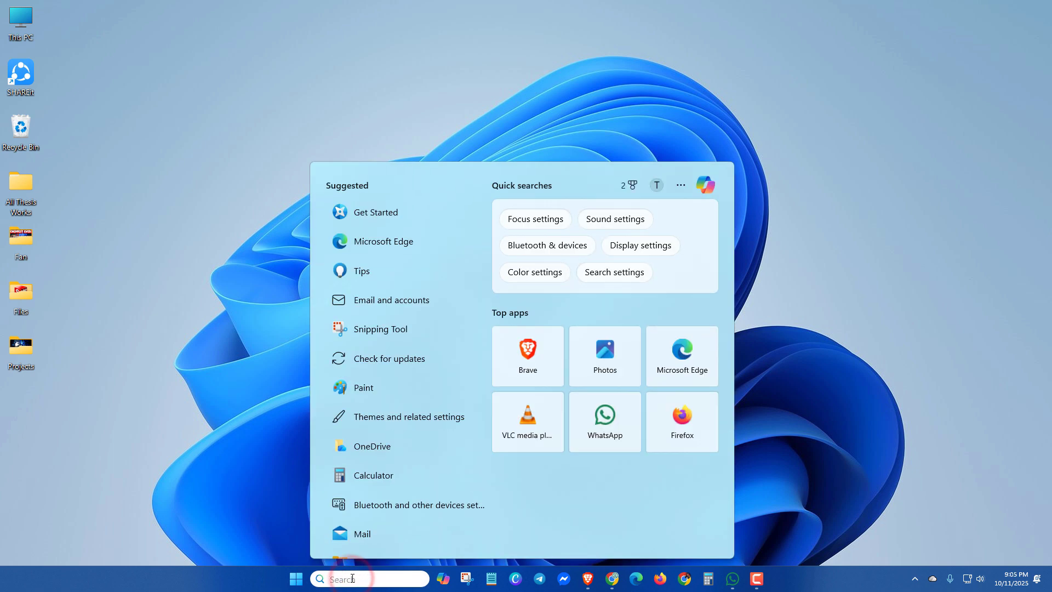
pyautogui.write('device manager')
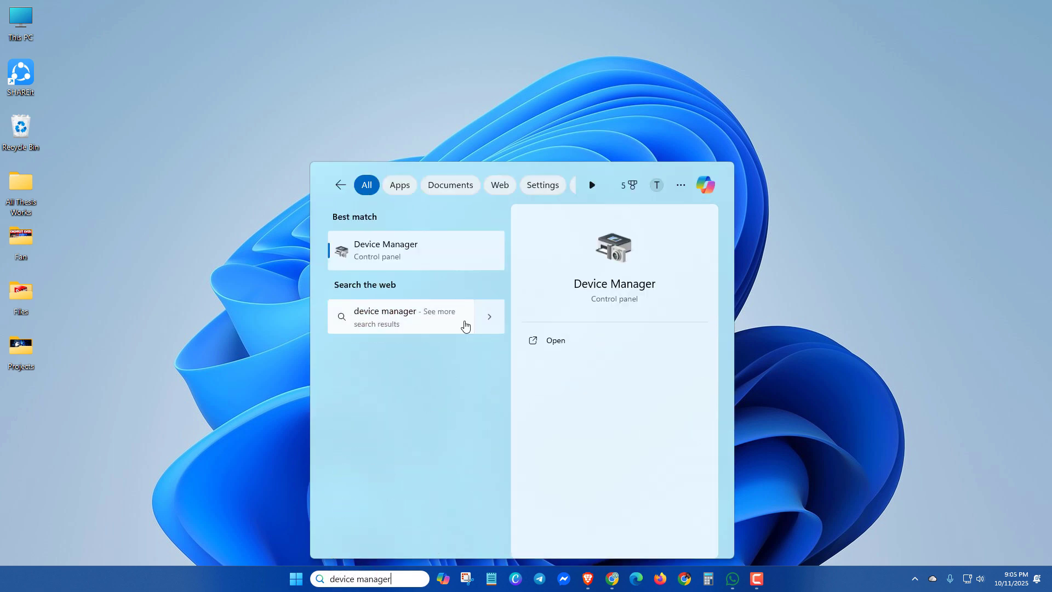
pyautogui.click(403, 250)
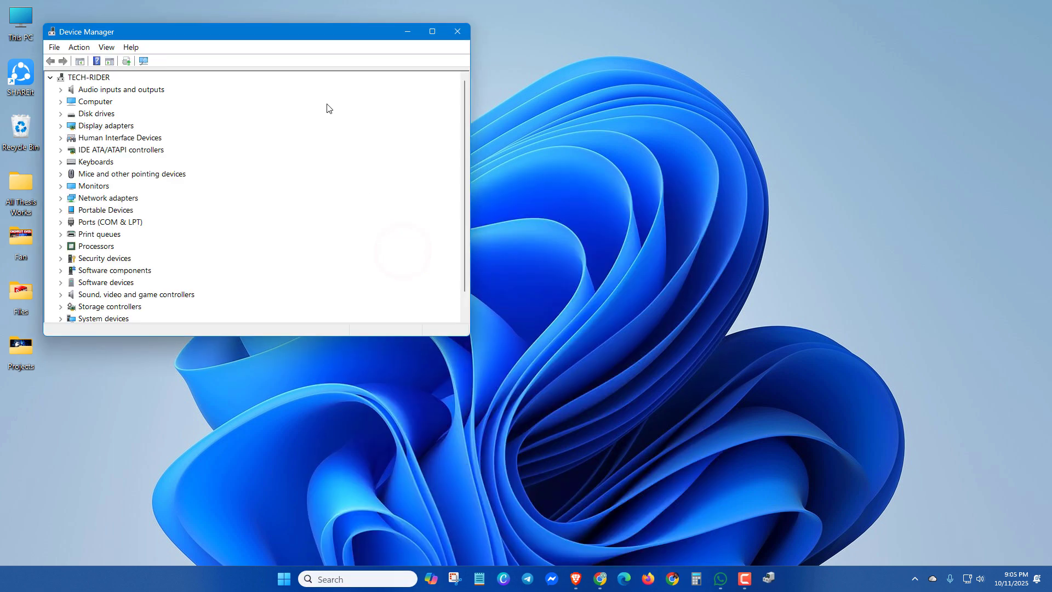
pyautogui.moveTo(295, 29); pyautogui.dragTo(535, 85)
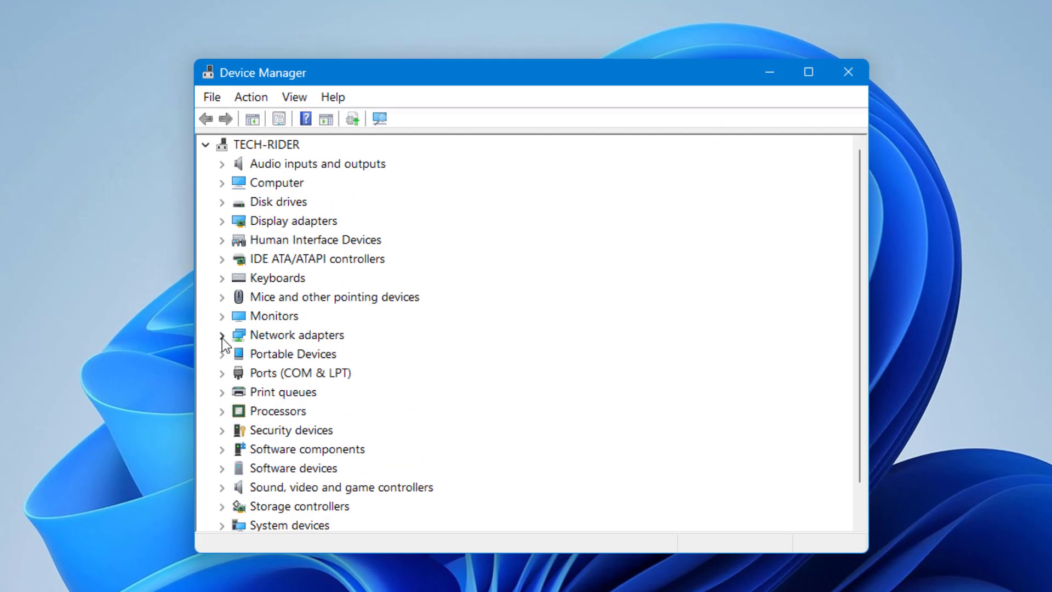
# Uncheck 'Allow the computer to turn off this device' for the Realtek PCIe GbE Family Controller.
pyautogui.click(222, 335)
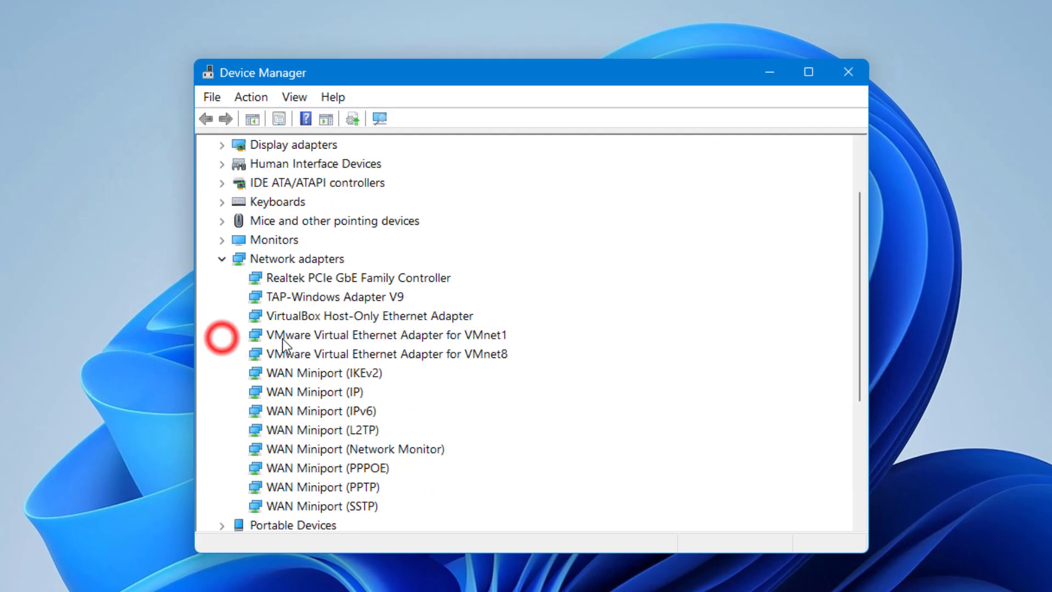
pyautogui.rightClick(381, 281)
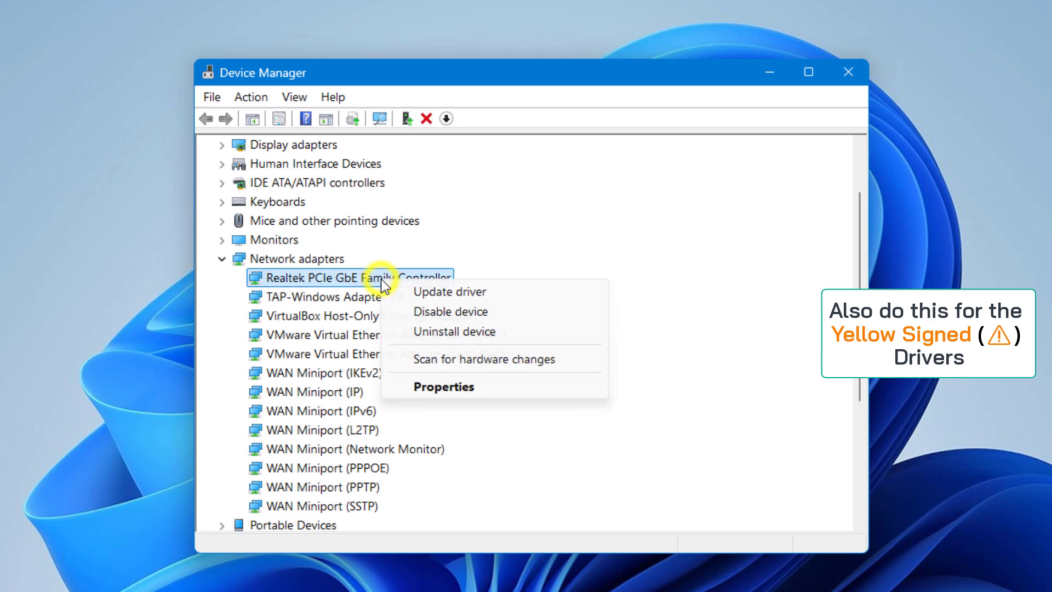
pyautogui.click(439, 387)
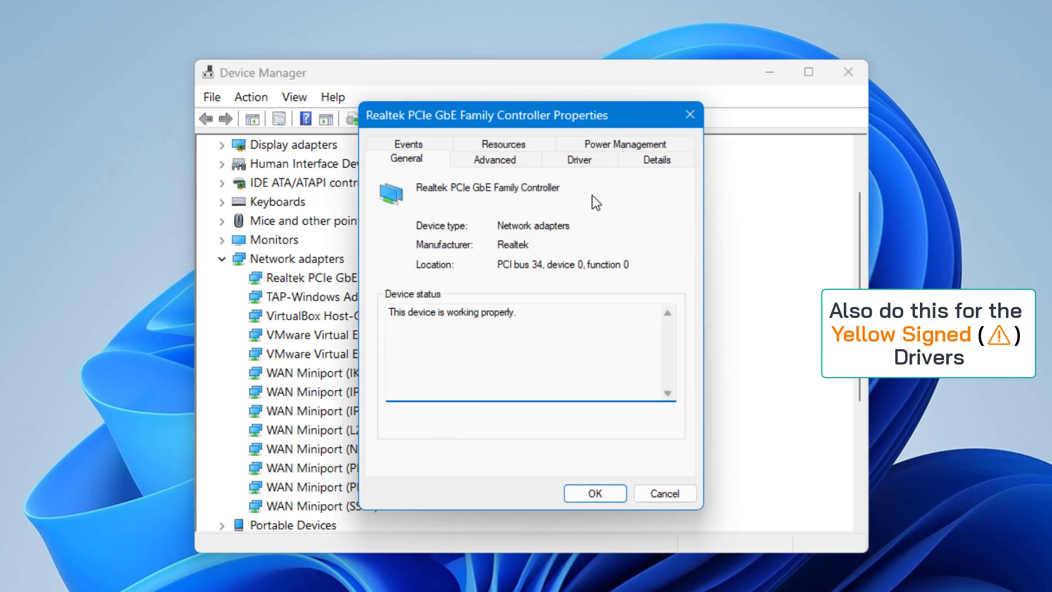
pyautogui.click(623, 147)
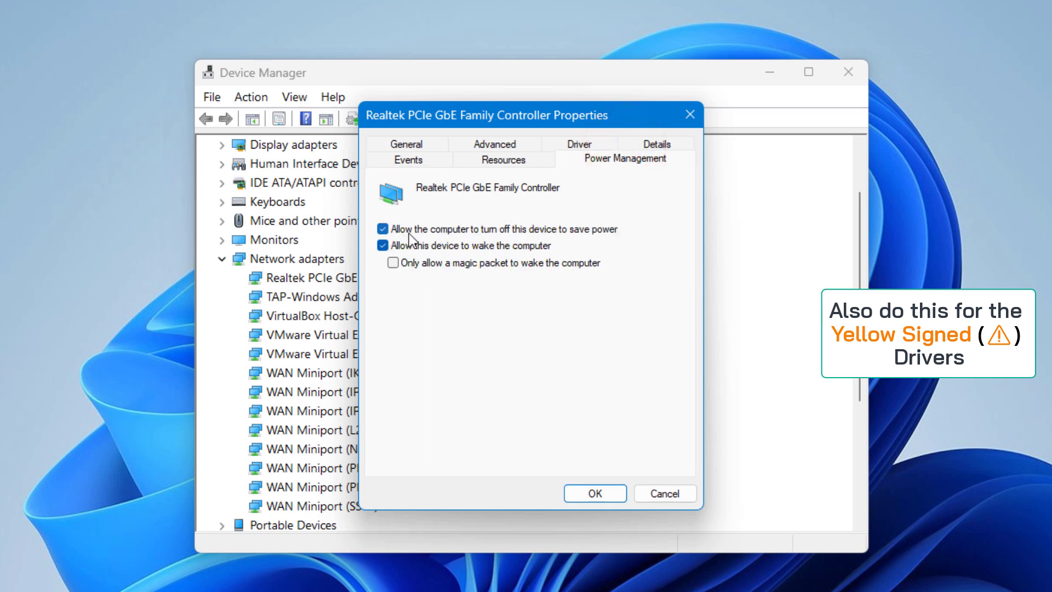
pyautogui.click(383, 229)
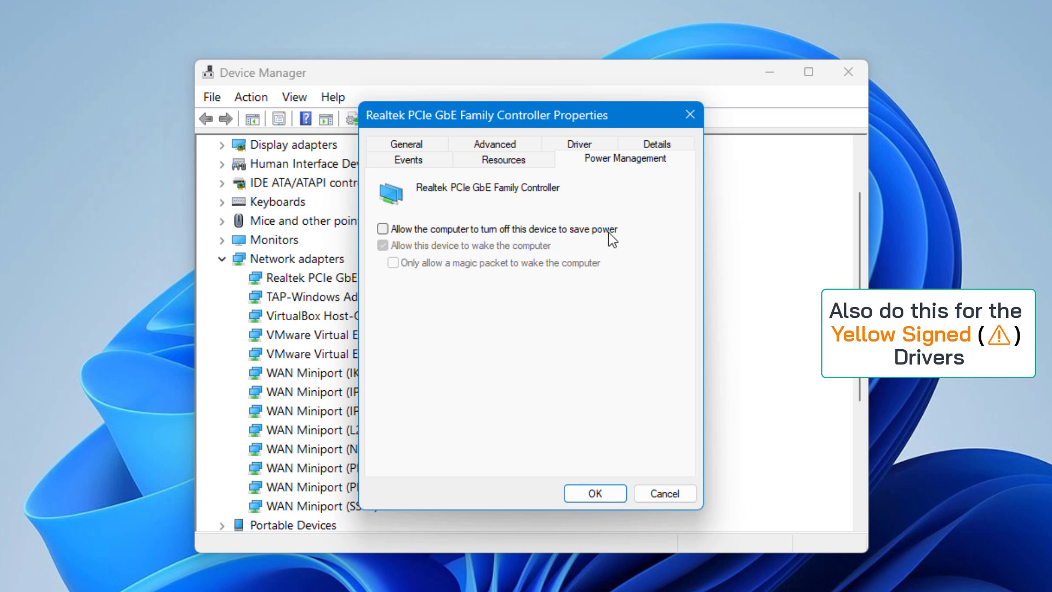
pyautogui.click(595, 494)
pyautogui.scroll(-4, 627, 356)
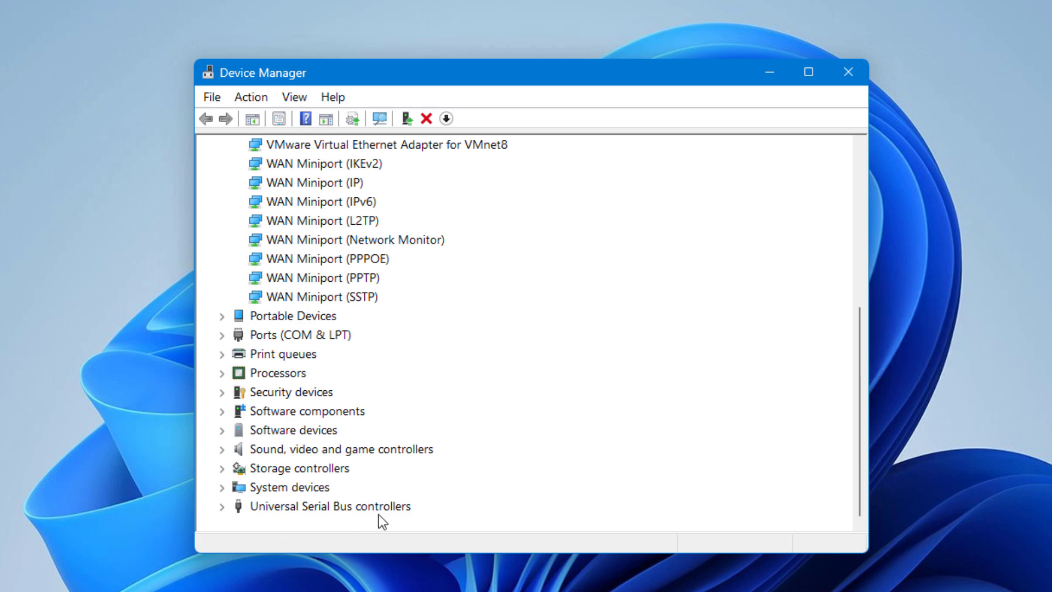
# Disable power-saving turn-off for USB Root Hub (USB 3.0), confirm, and close Device Manager.
pyautogui.click(223, 506)
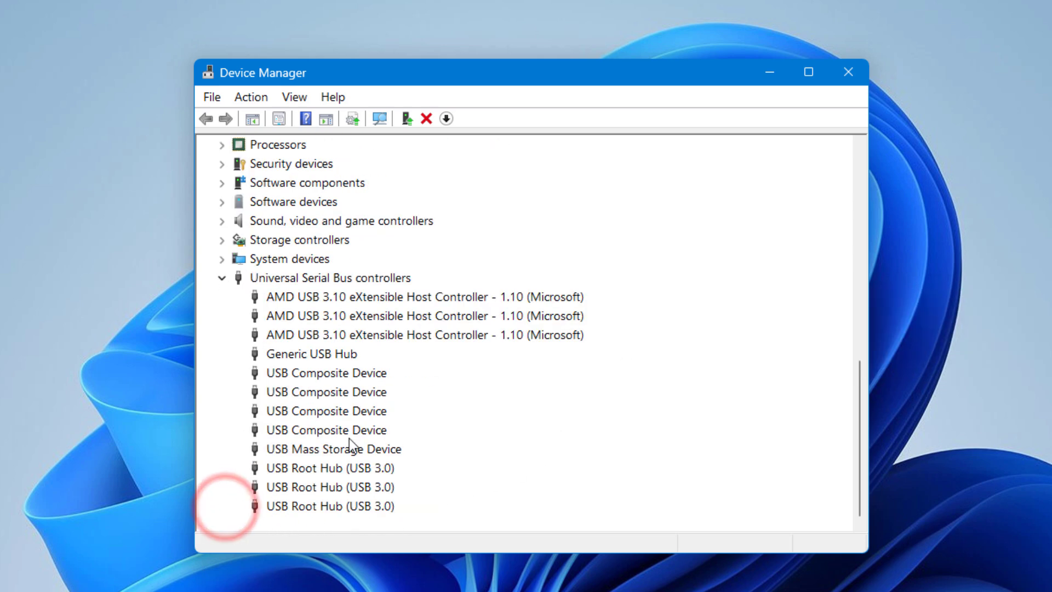
pyautogui.rightClick(307, 469)
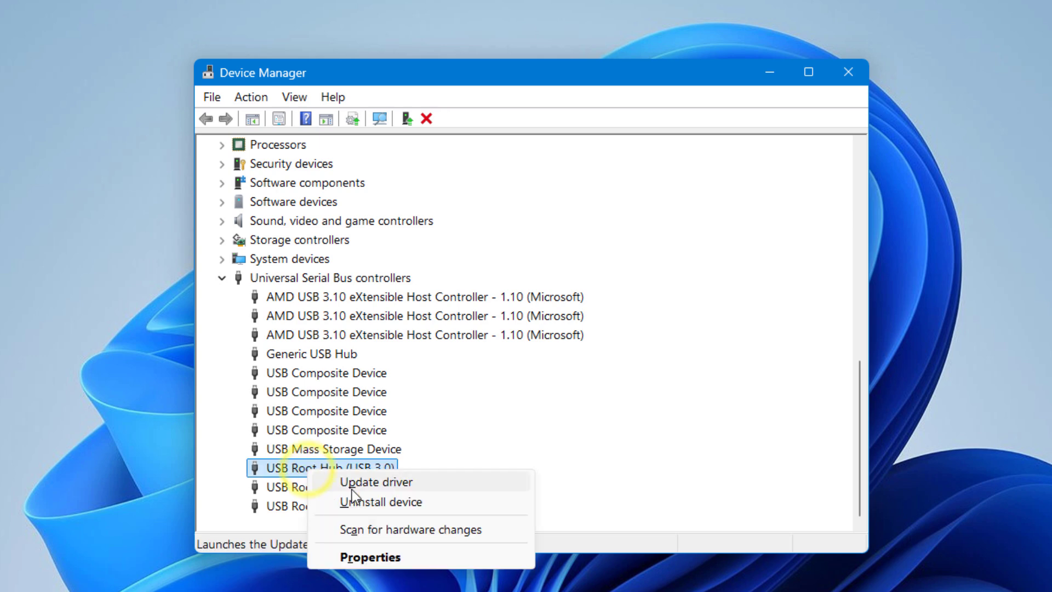
pyautogui.click(363, 556)
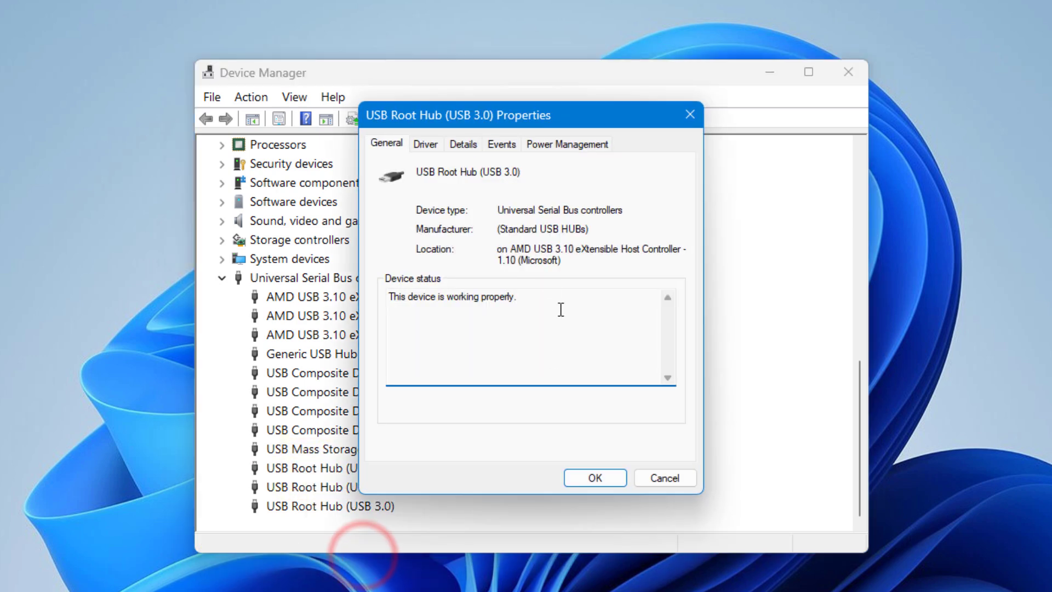
pyautogui.click(568, 143)
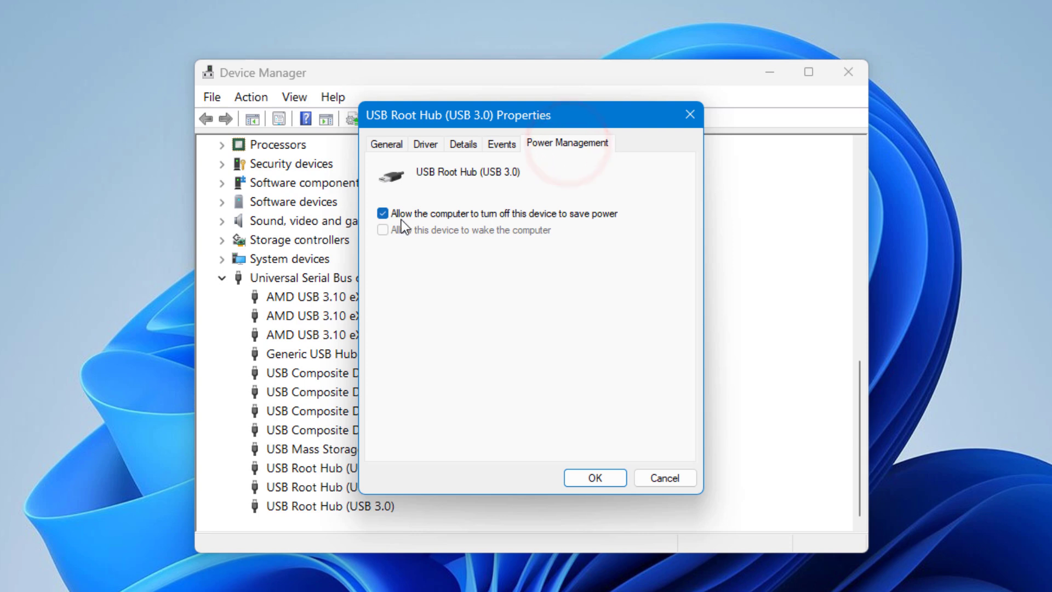
pyautogui.click(383, 213)
pyautogui.click(592, 475)
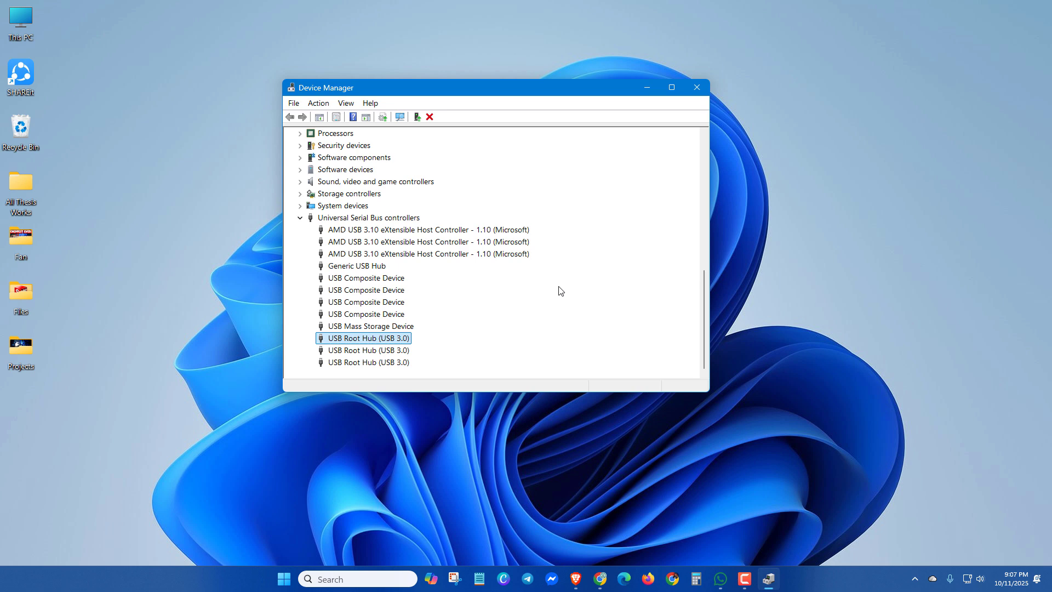
pyautogui.click(694, 89)
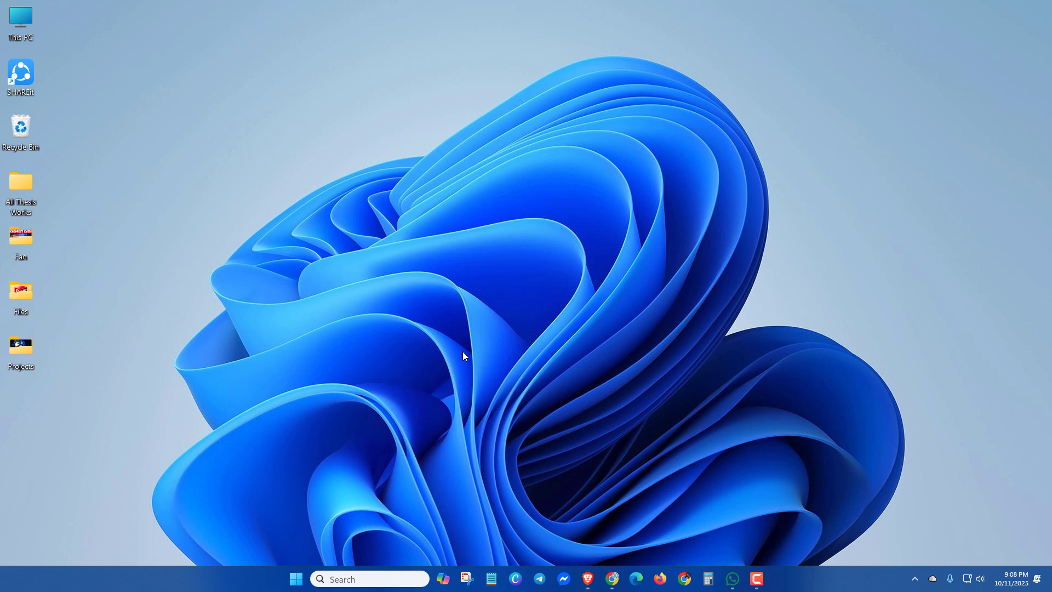
# Open Command Prompt as administrator and run 'sfc /scannow'.
pyautogui.click(366, 576)
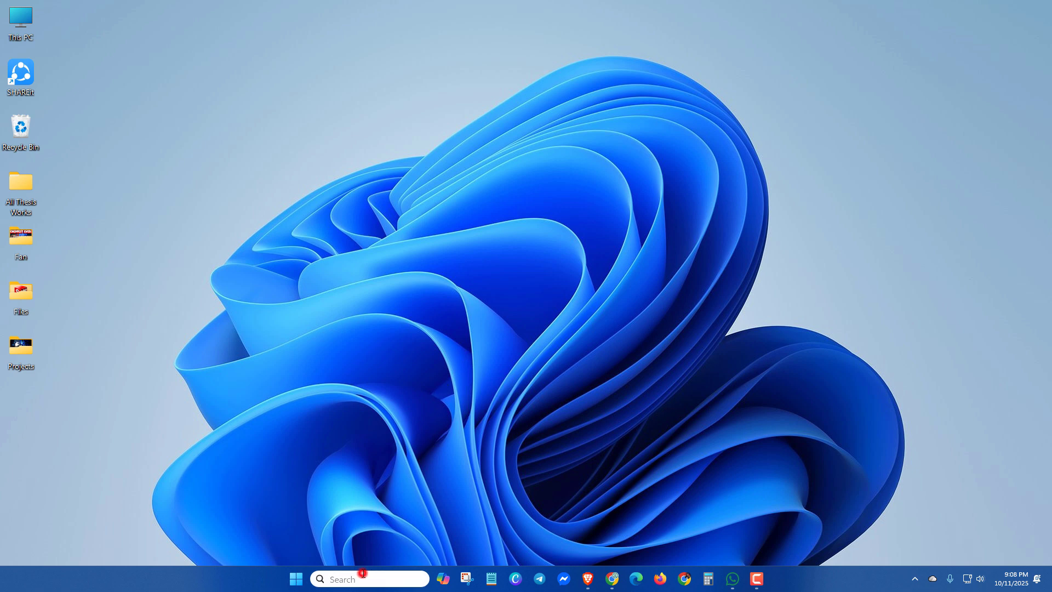
pyautogui.write('cmd')
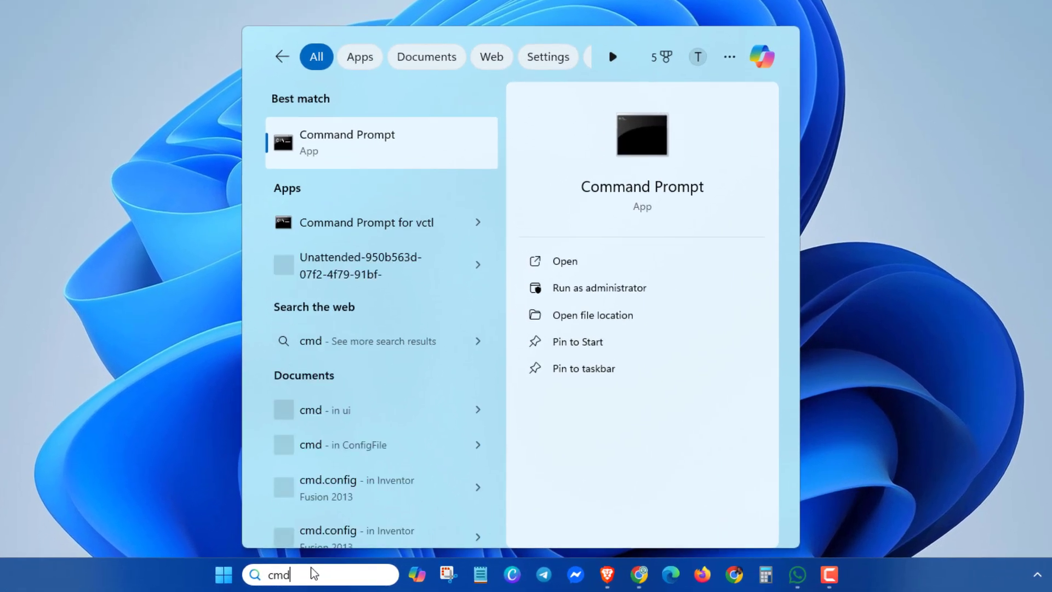
pyautogui.click(585, 288)
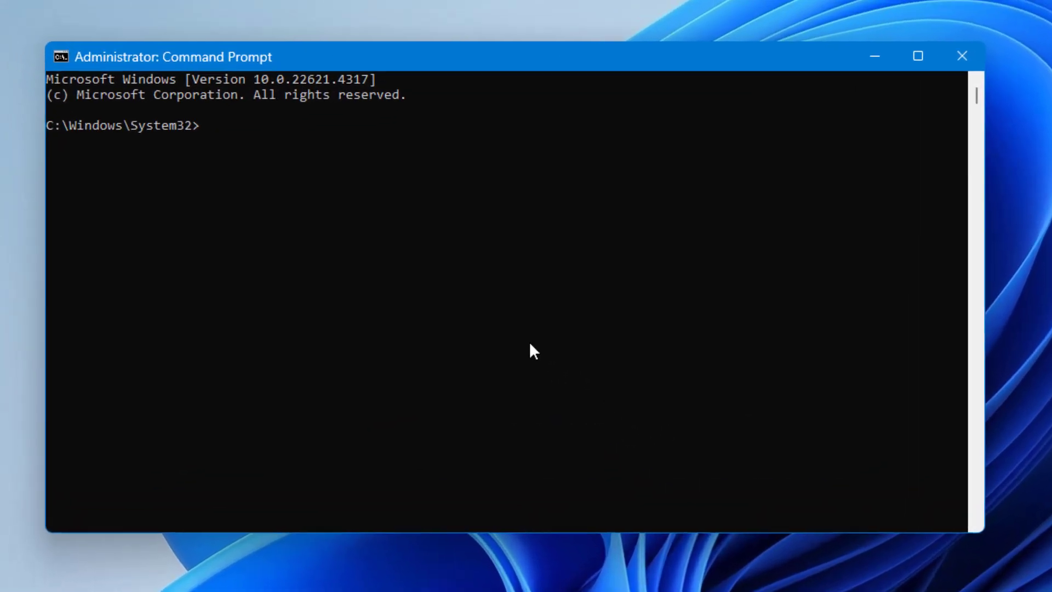
pyautogui.write('sfc ')
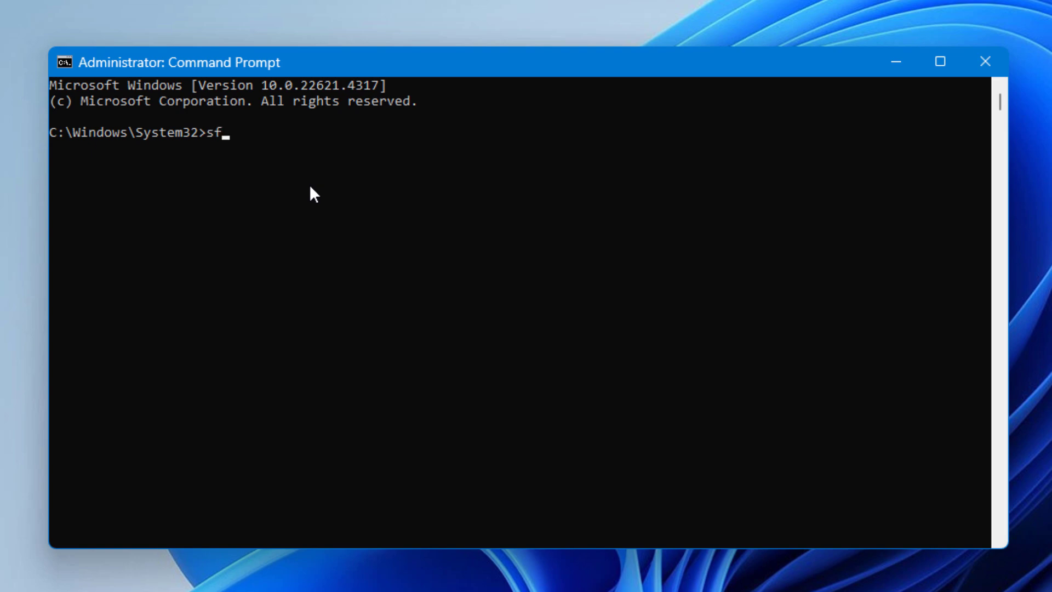
pyautogui.write('/scannow')
pyautogui.press('Return')
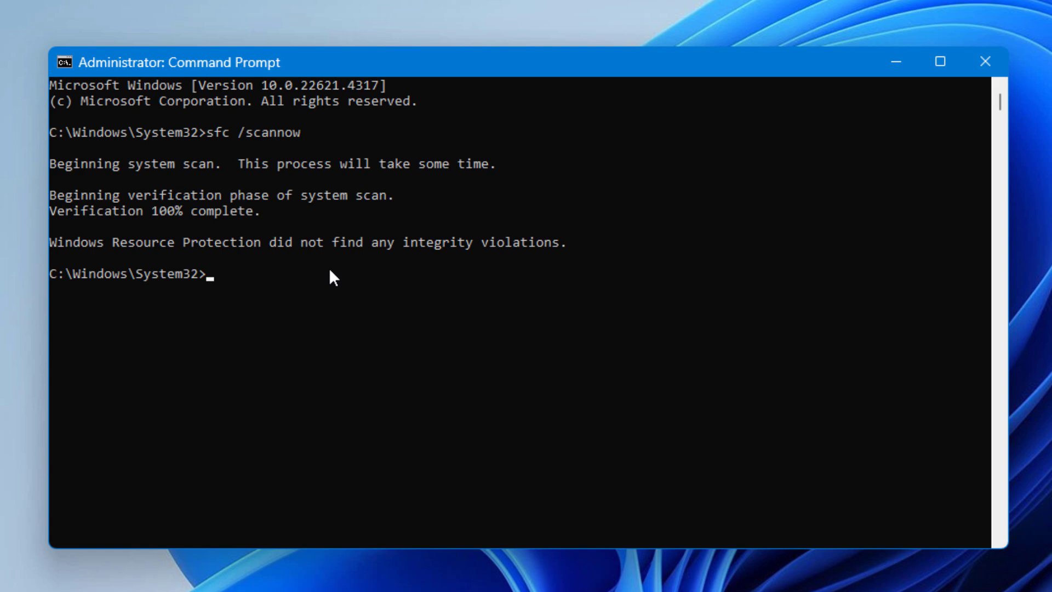
# Run 'DISM /Online /Cleanup-Image /RestoreHealth' after SFC reports no integrity violations.
pyautogui.write('DISM /Online ')
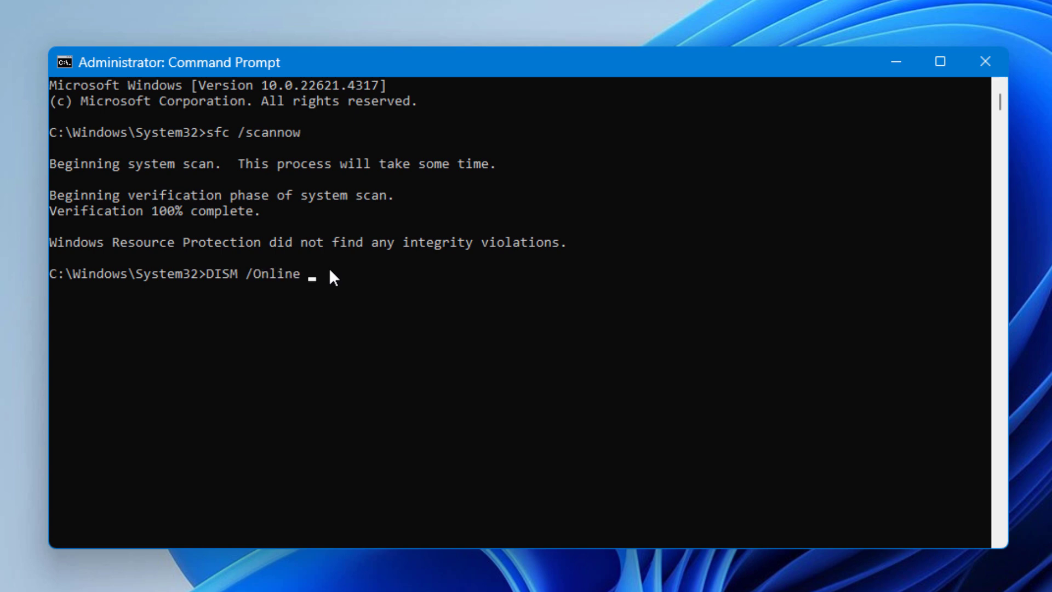
pyautogui.write('/Cleanup-Image /')
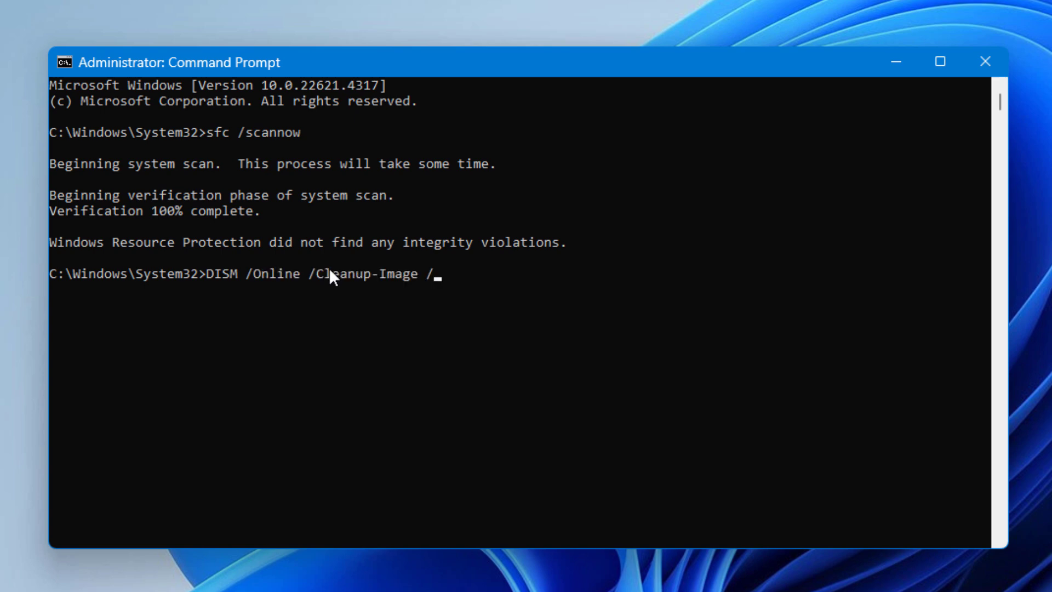
pyautogui.write('RestoreHealth')
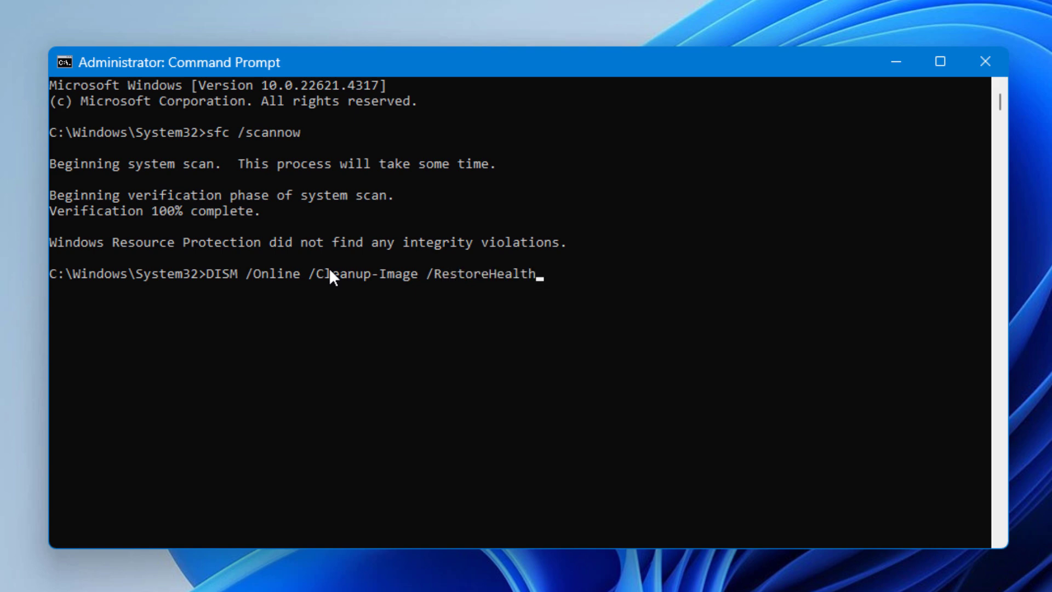
pyautogui.press('Return')
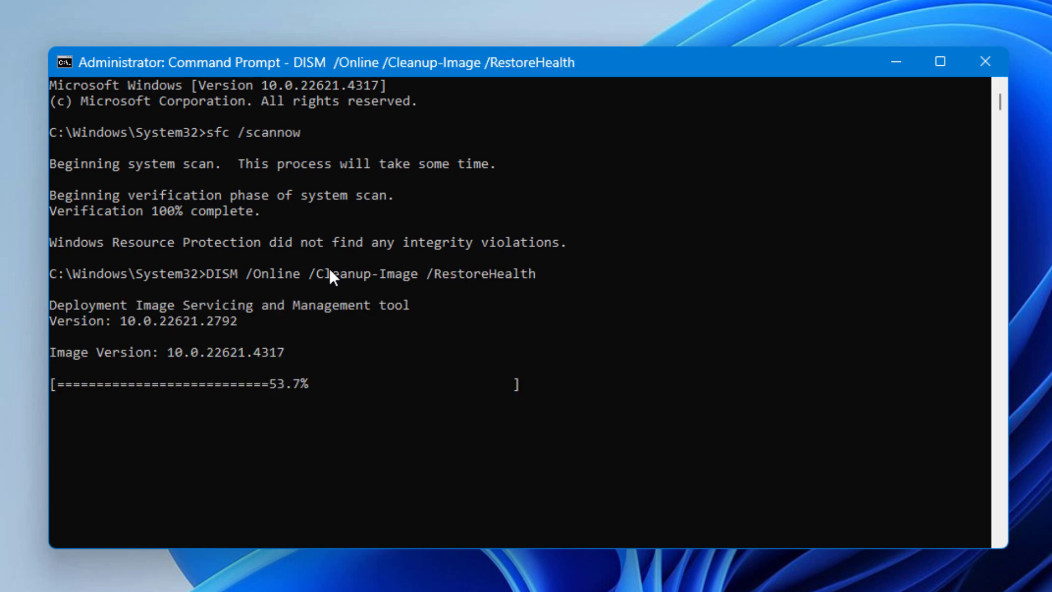